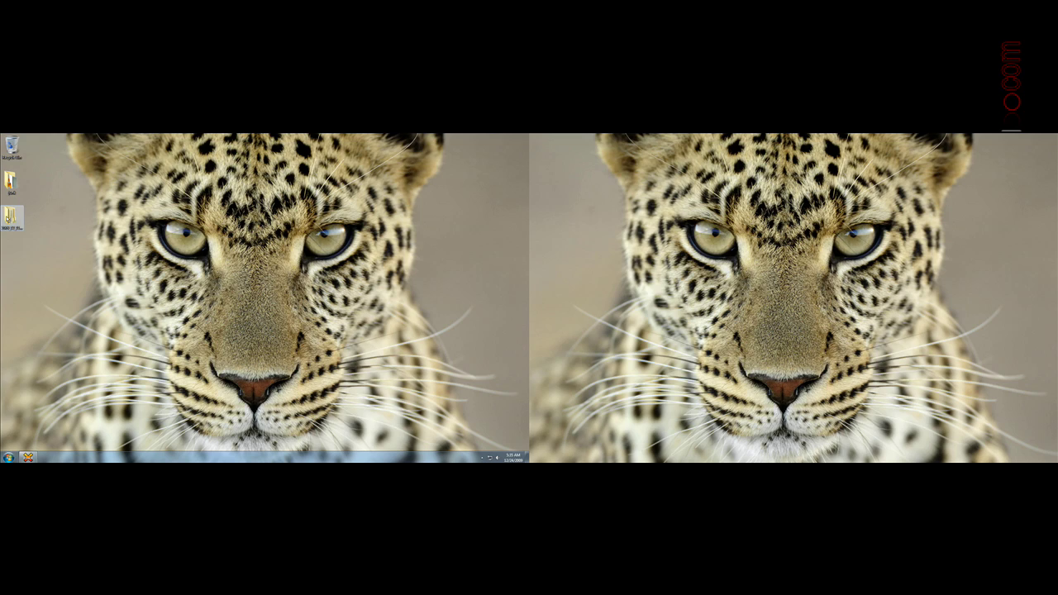
Step: Browse 2009_12_11_04H29M_PM past the DCIM and VIDEO_RM folders into VIDEO_TS, then select and deselect its seven files
mouse_move(22, 224)
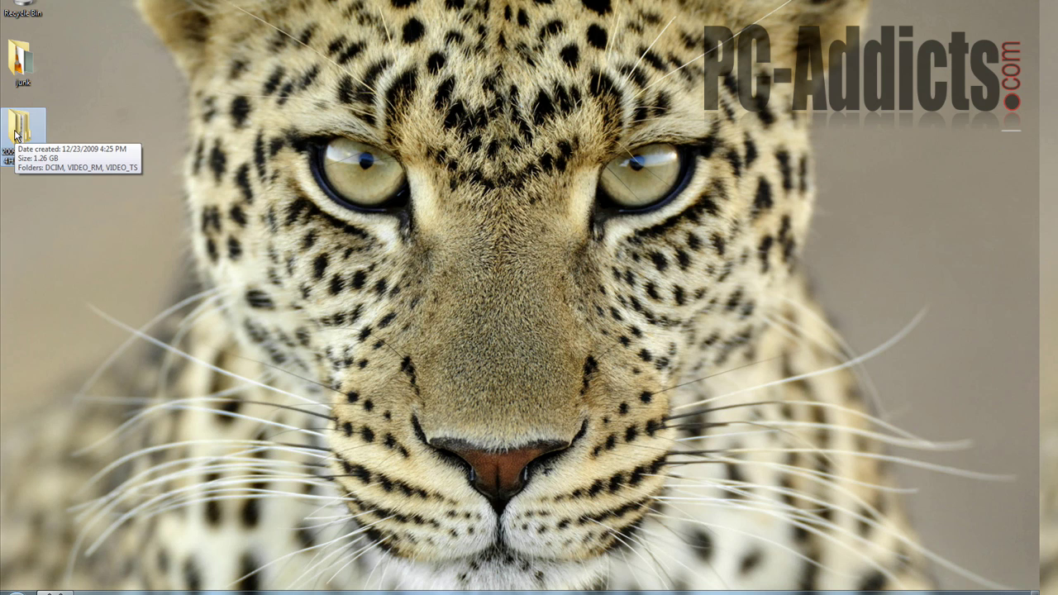
double_click(19, 163)
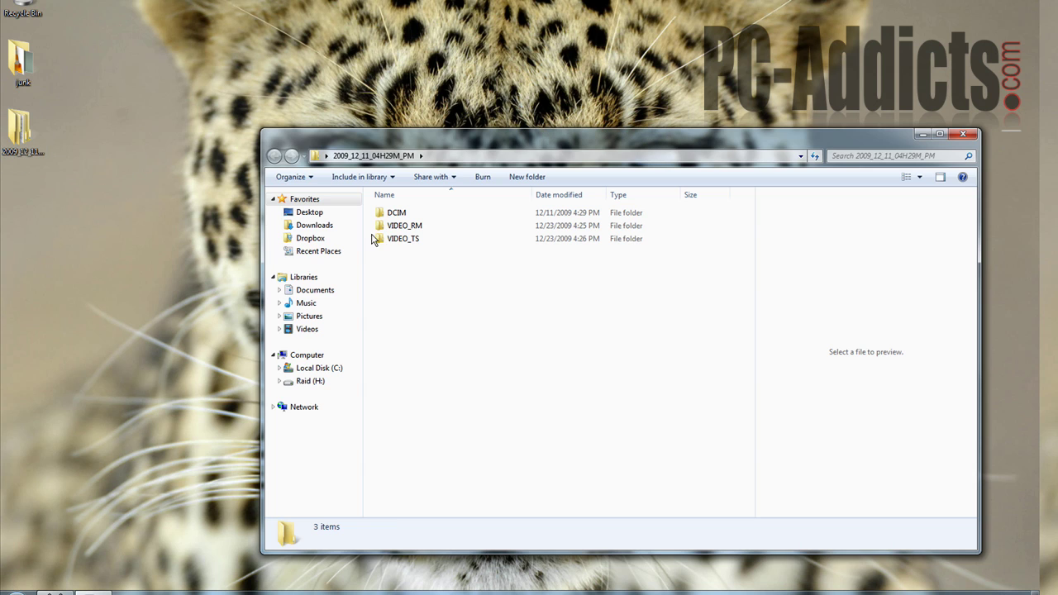
double_click(393, 213)
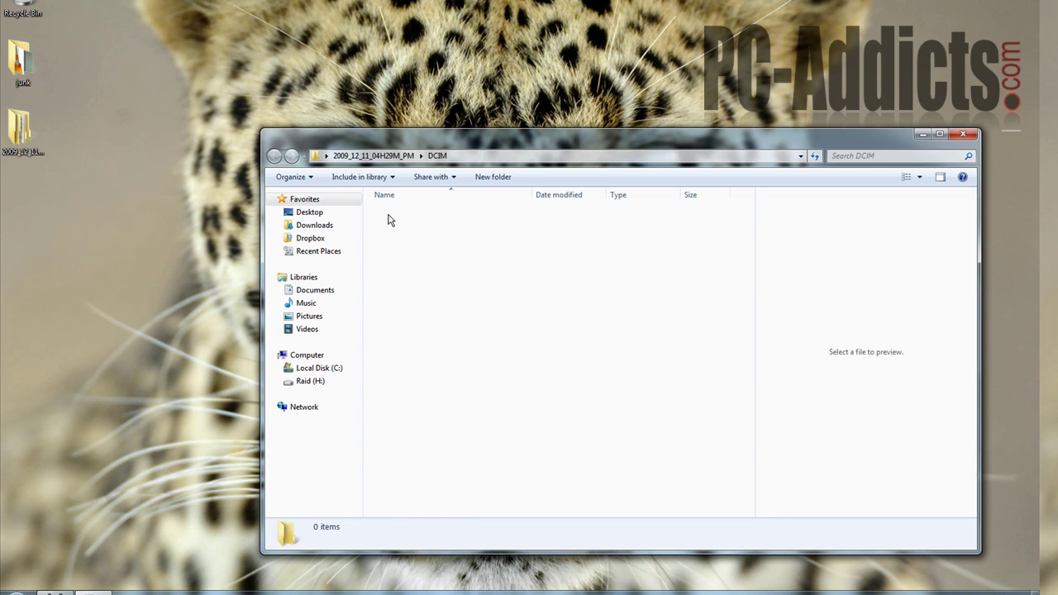
key(BackSpace)
double_click(403, 226)
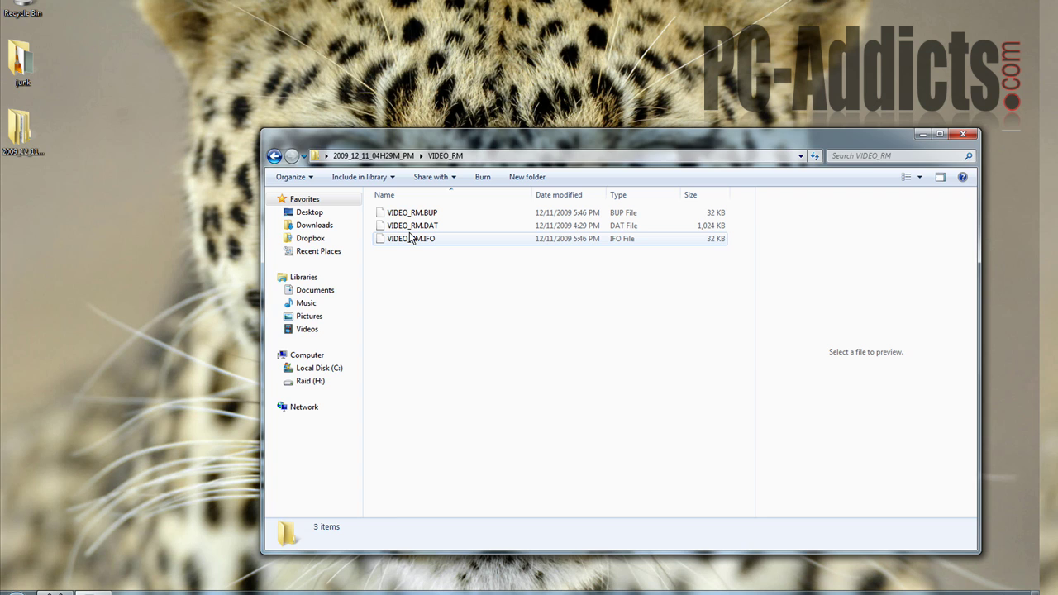
key(BackSpace)
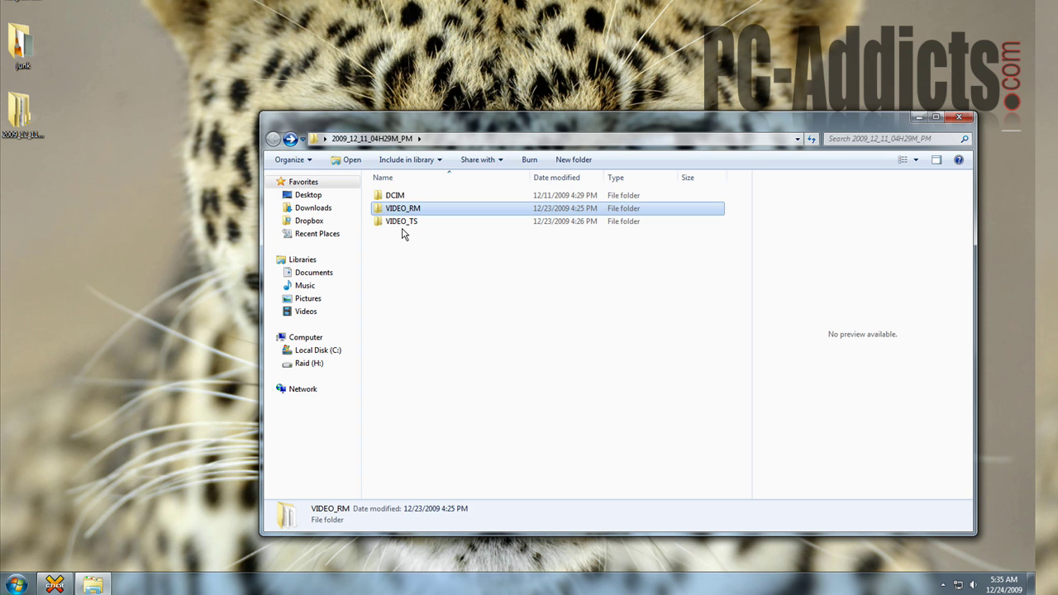
double_click(403, 221)
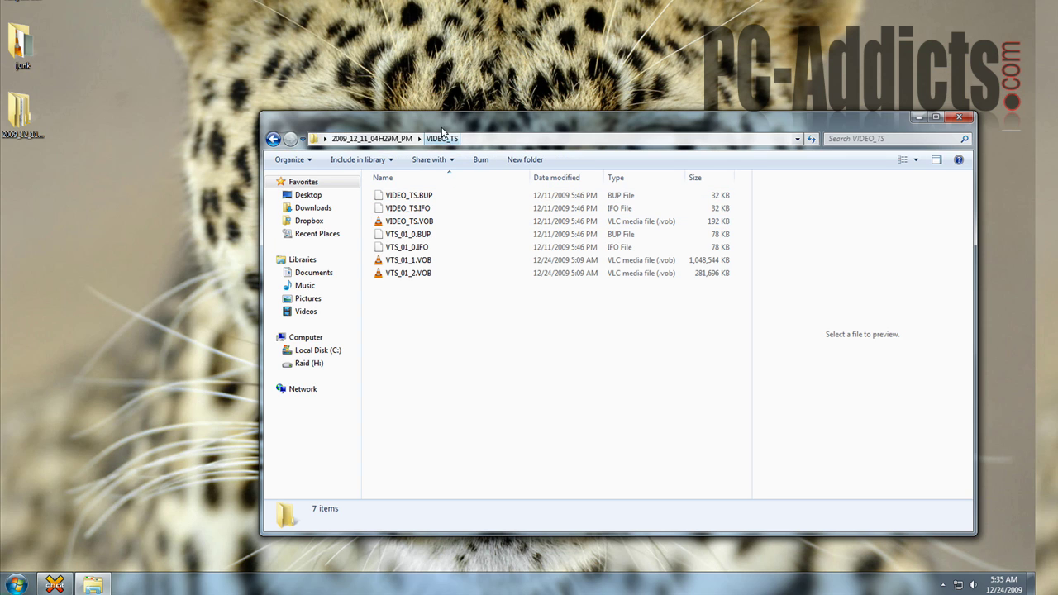
drag(354, 252, 329, 144)
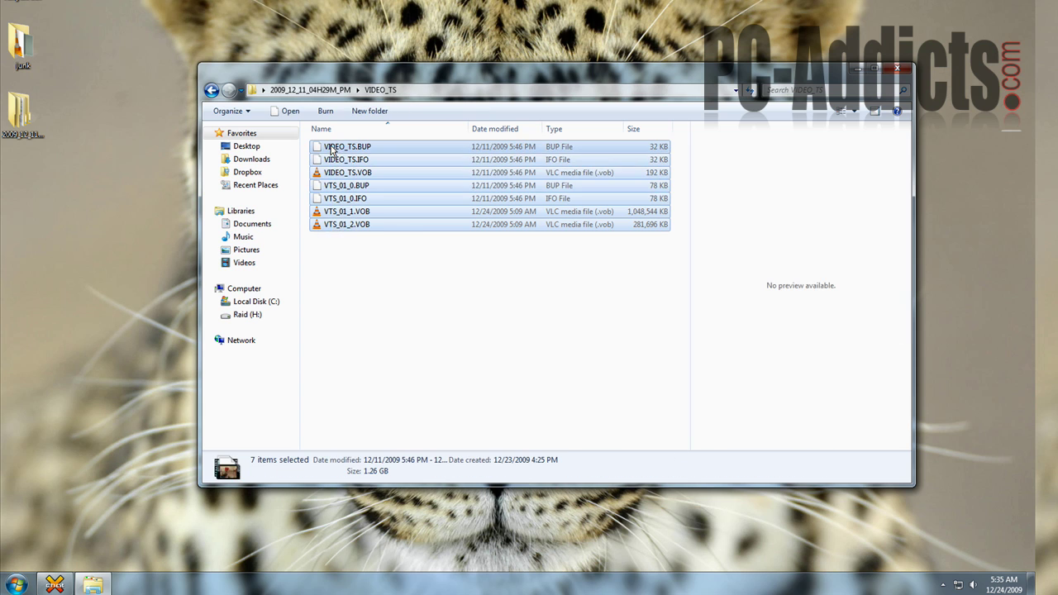
click(374, 264)
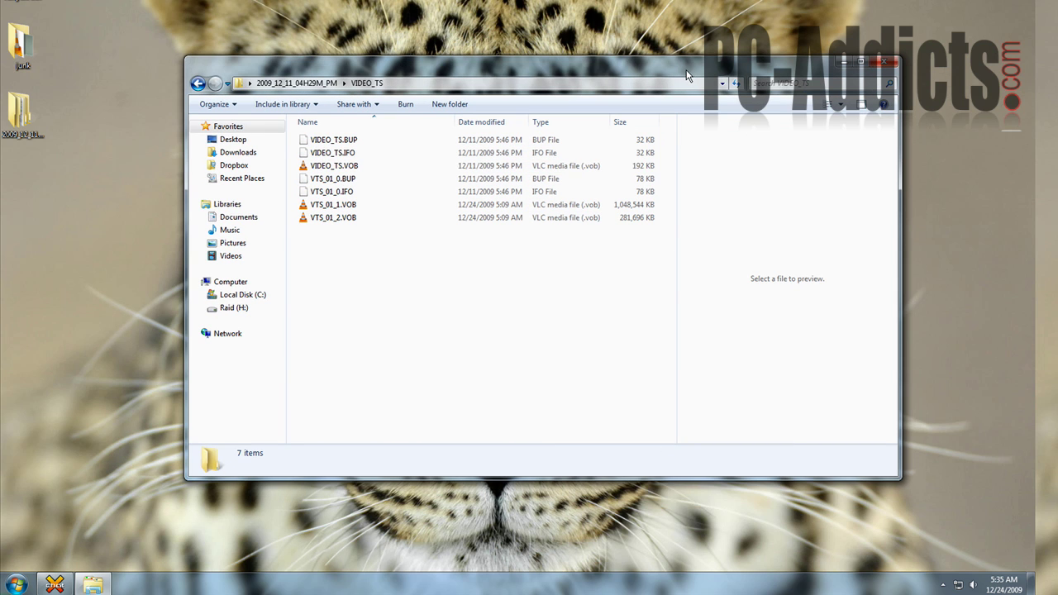
Step: Launch Windows DVD Maker through the Start menu search for 'dvd'
key(super)
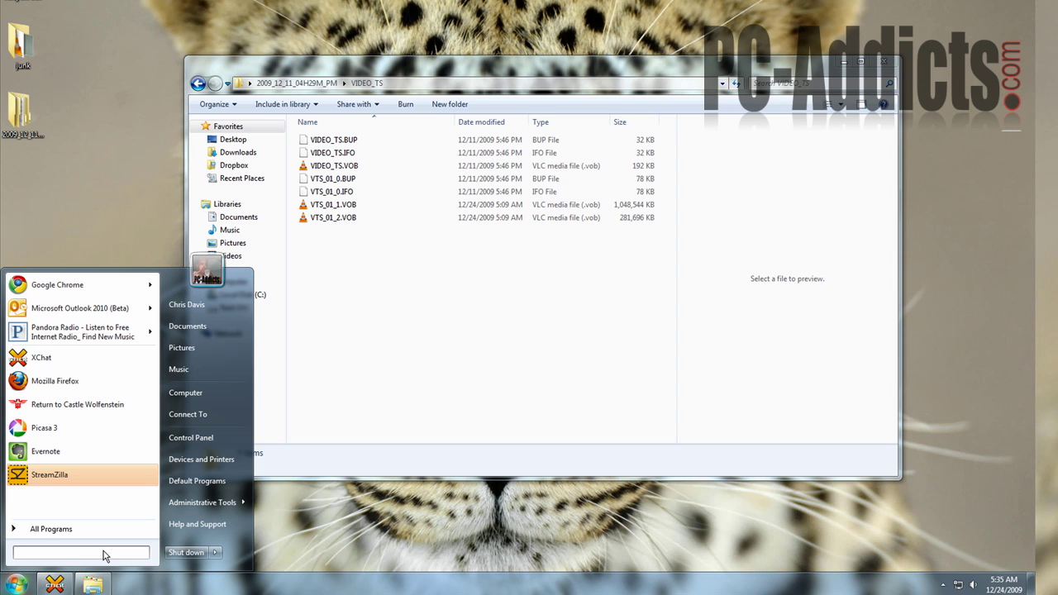
text(dvd)
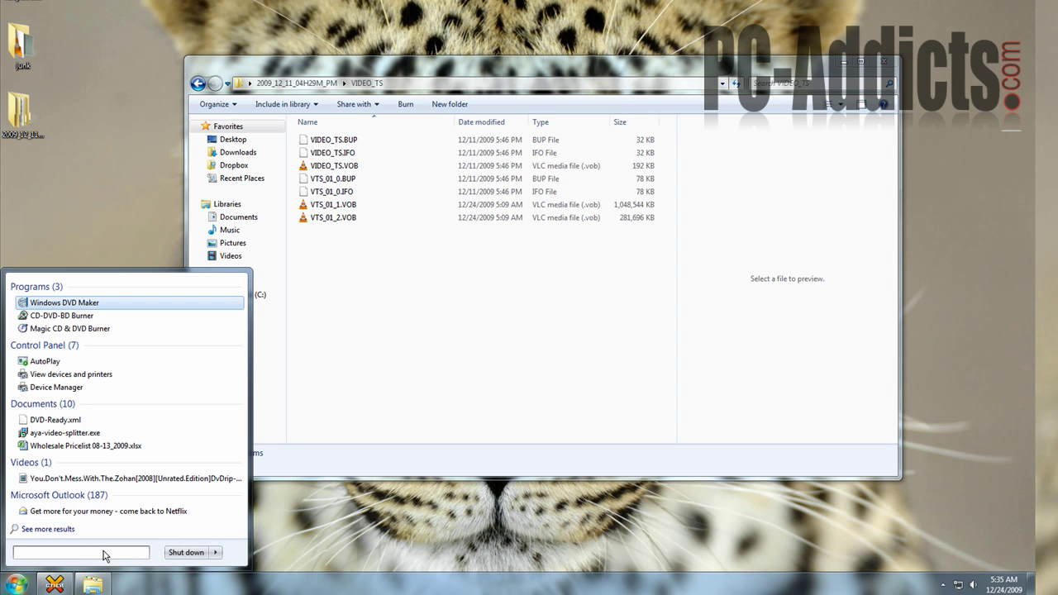
click(61, 306)
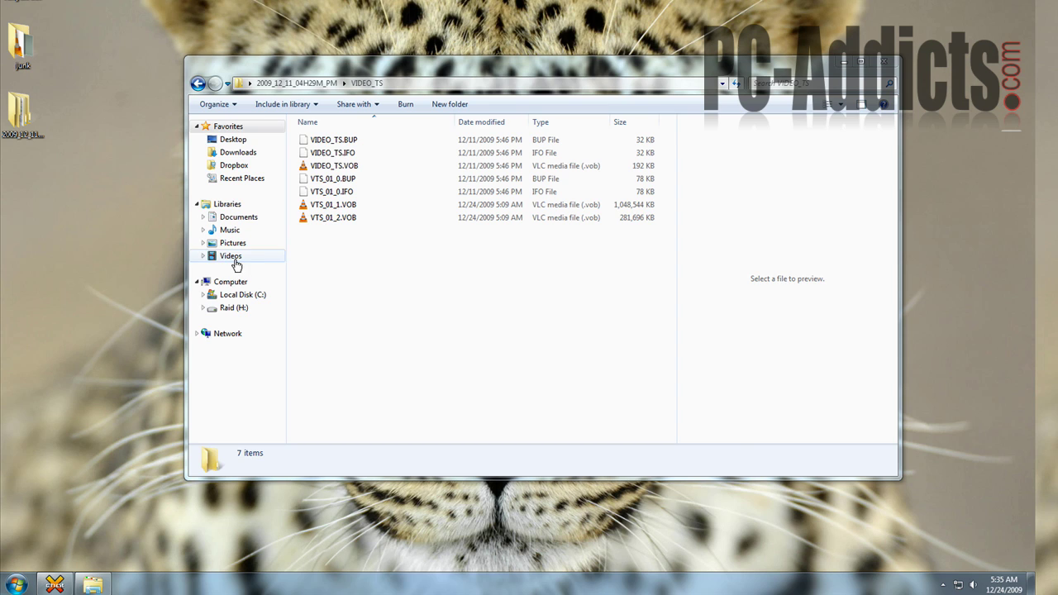
Step: Add all seven VIDEO_TS files to the DVD, showing All Files in the file browser
click(348, 170)
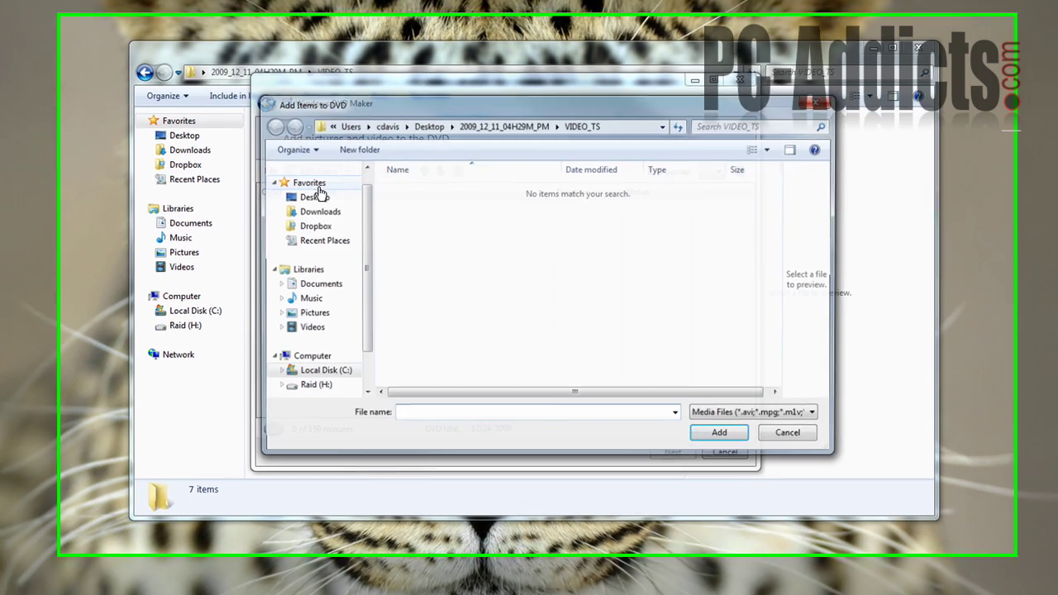
click(313, 197)
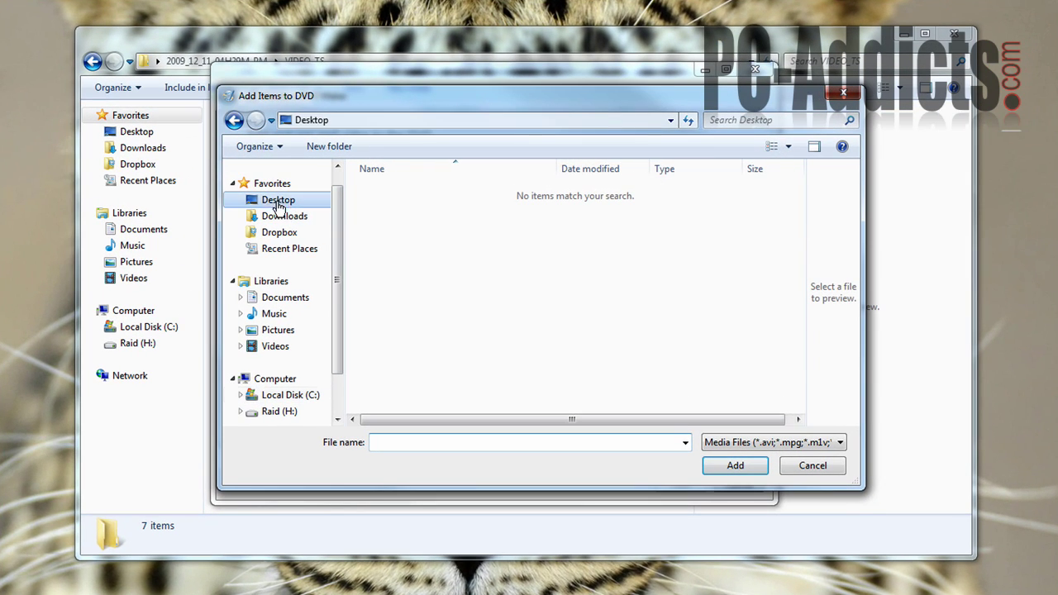
double_click(479, 277)
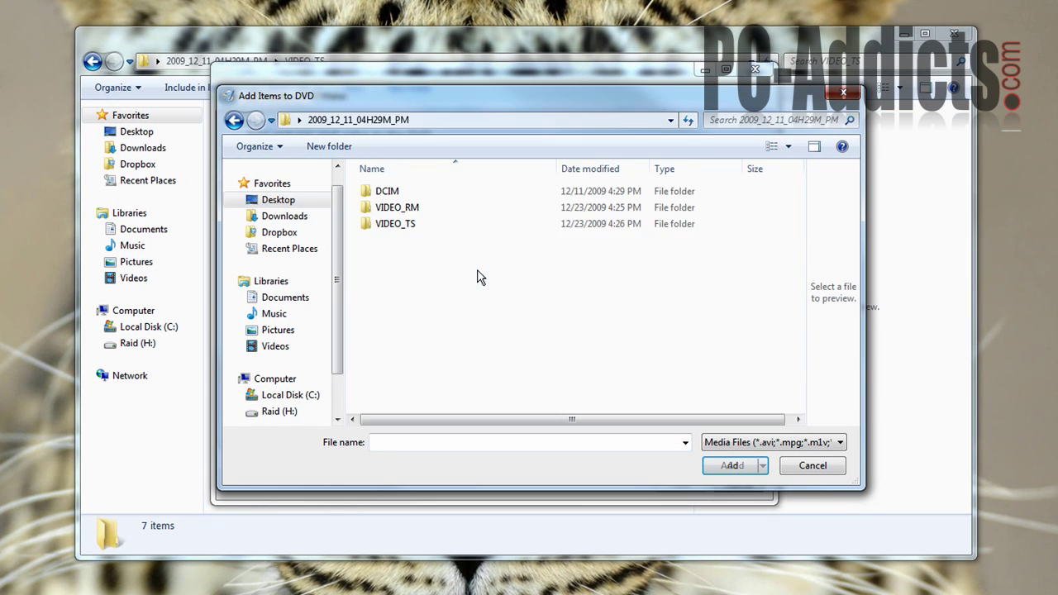
double_click(404, 227)
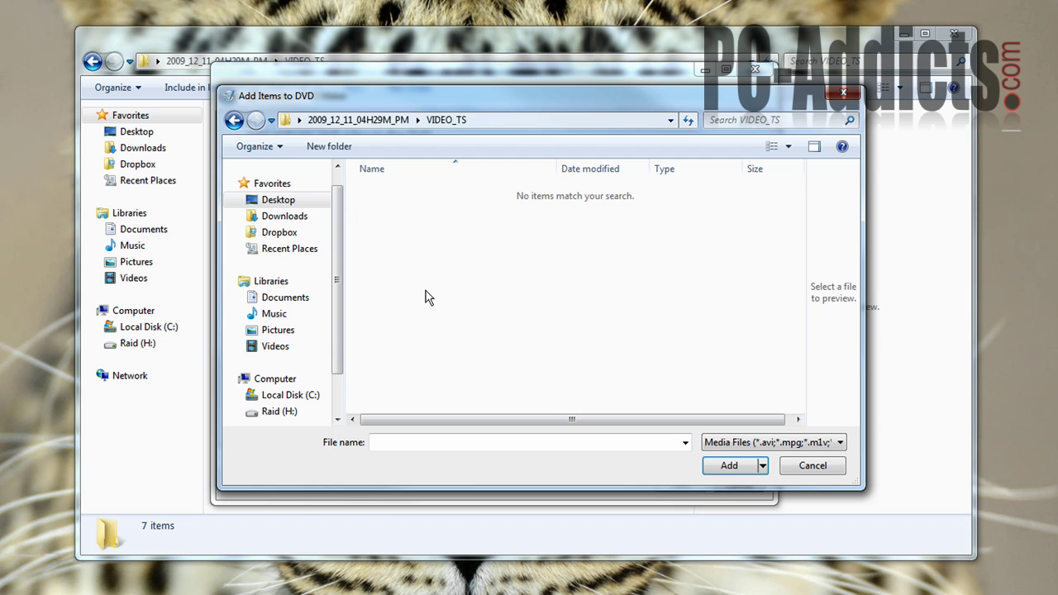
click(719, 447)
click(725, 502)
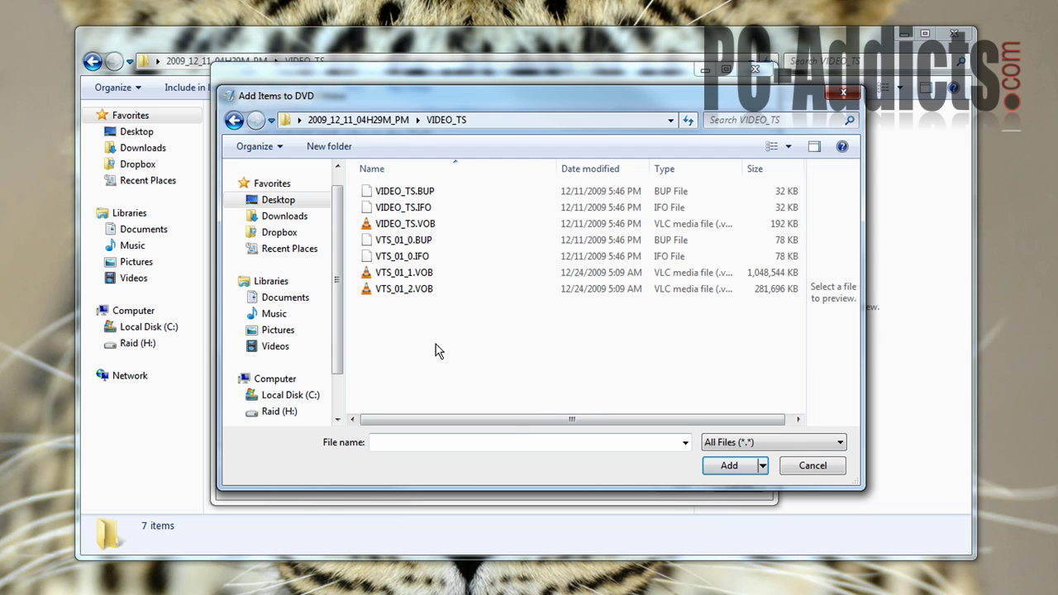
drag(435, 350, 367, 162)
click(729, 466)
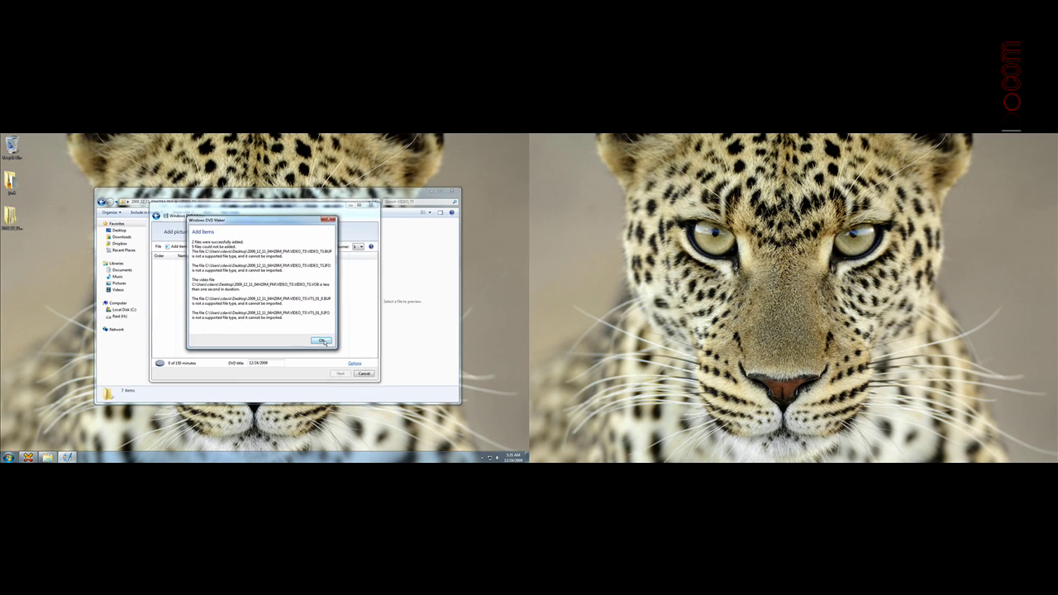
Step: Dismiss the import report, quit DVD Maker without saving, and close the VIDEO_TS window
click(633, 403)
click(364, 374)
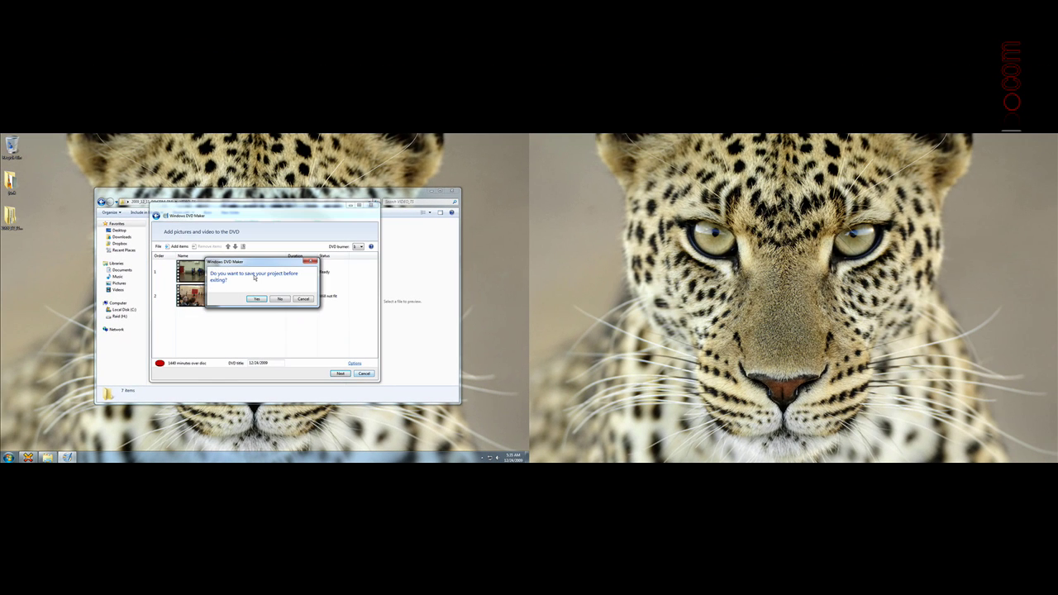
click(279, 299)
click(455, 192)
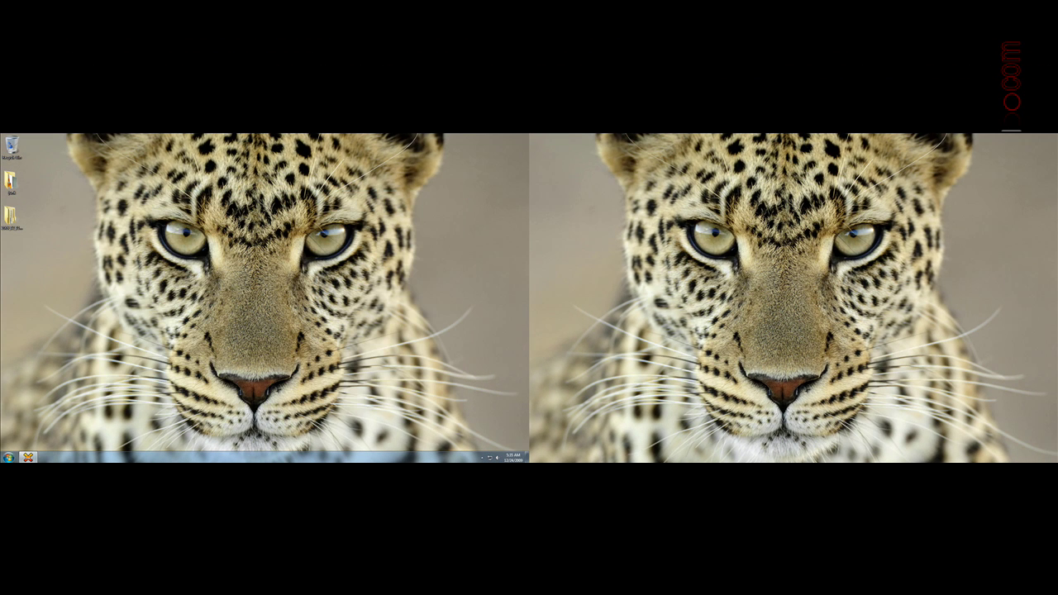
Step: Launch ImgBurn via the 'img' search and move its main and log windows onto this desktop
click(10, 458)
text(img)
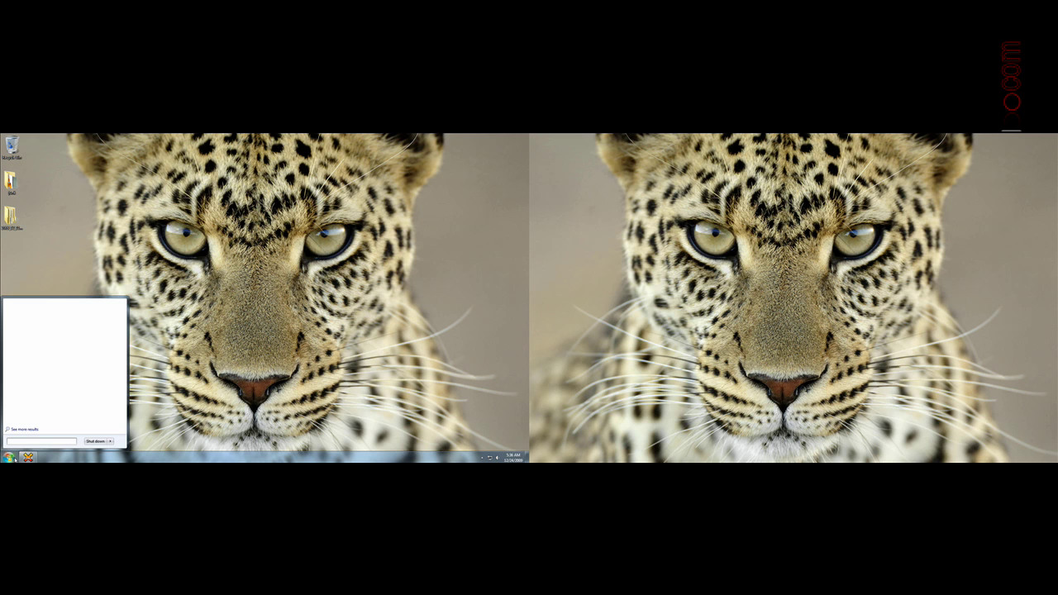
key(Return)
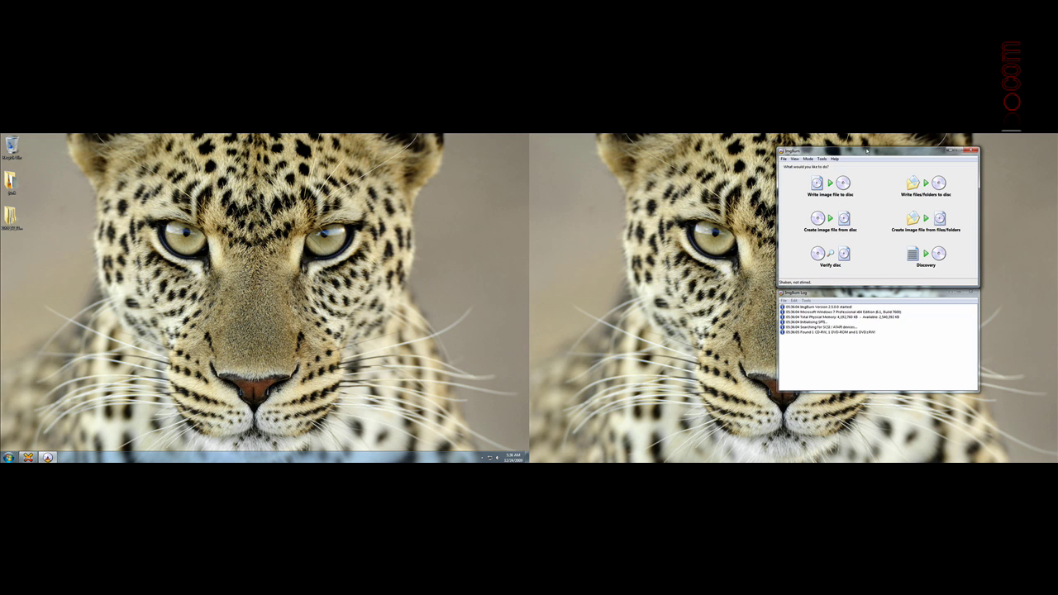
drag(842, 157, 171, 169)
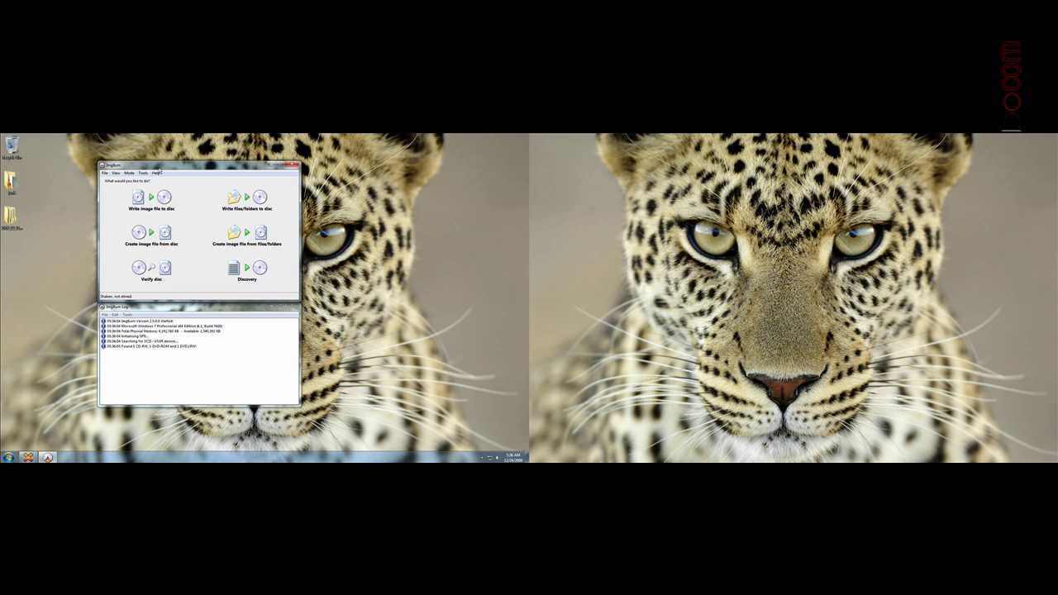
drag(159, 170, 151, 176)
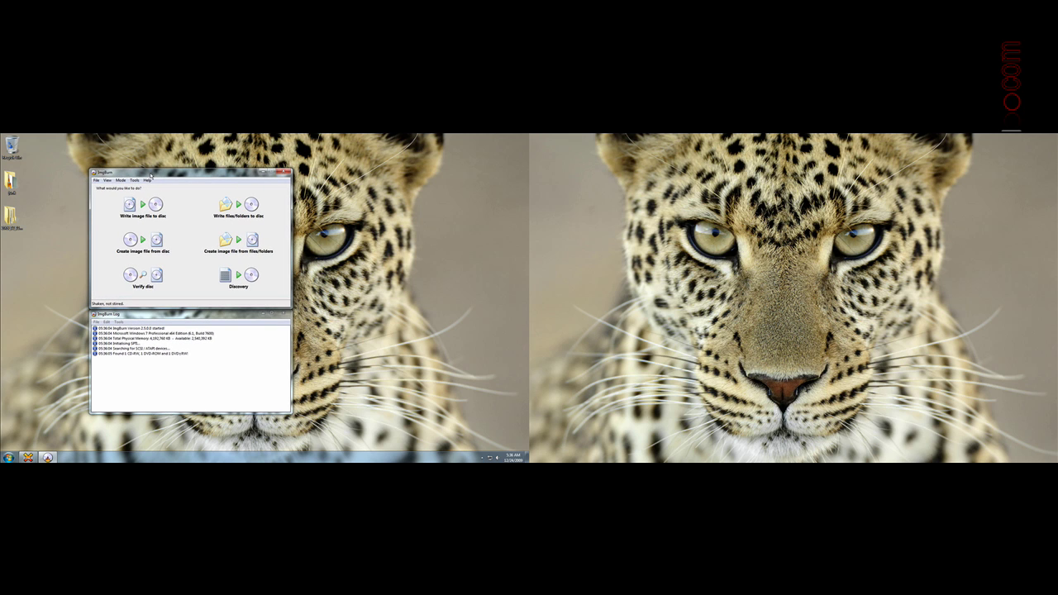
click(8, 457)
click(12, 218)
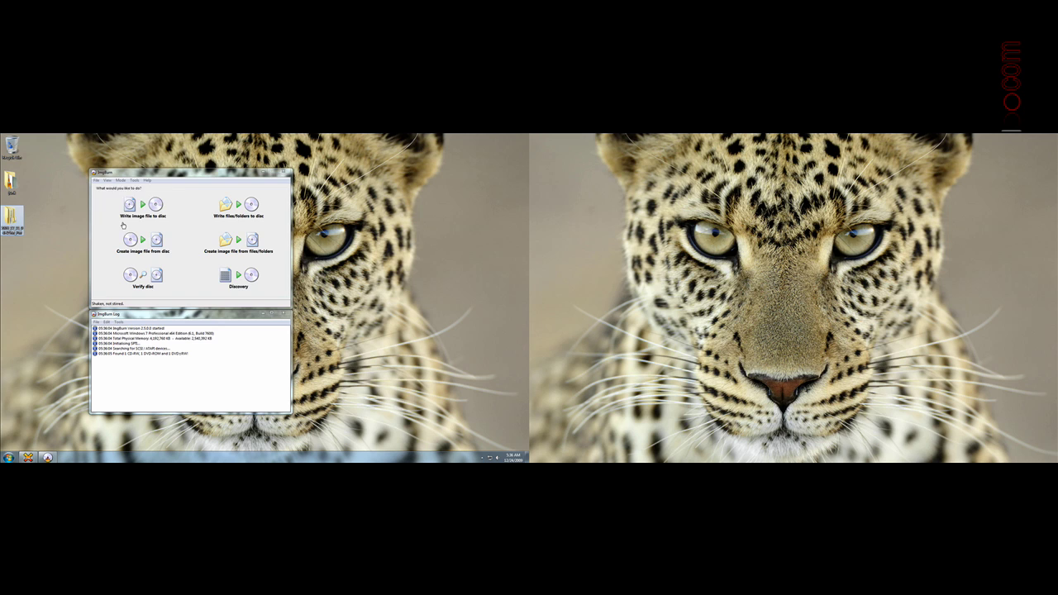
click(151, 174)
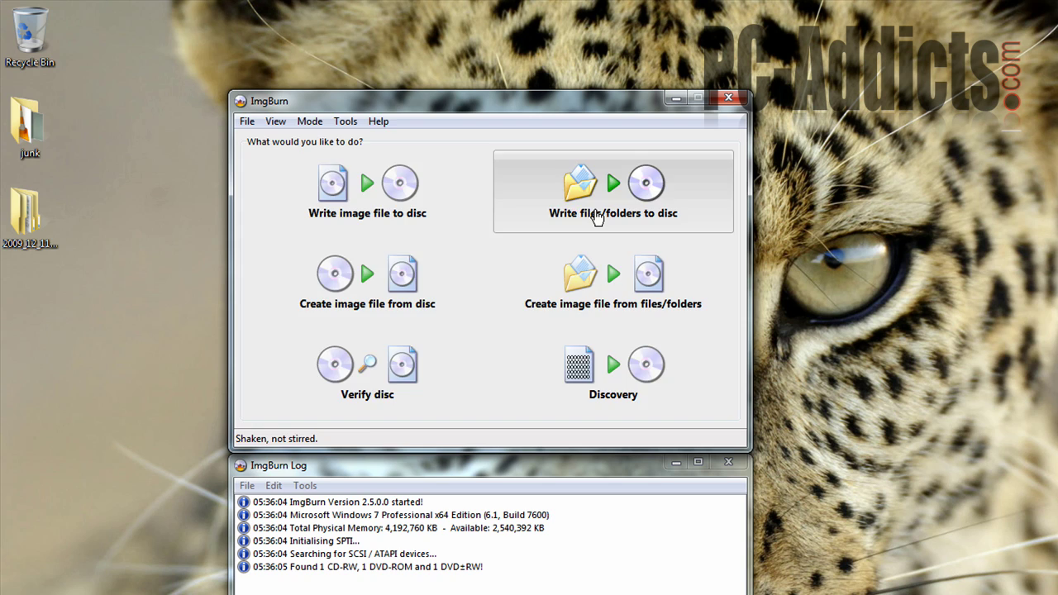
Step: Switch to Write files/folders to disc mode, then add and remove the VIDEO_TS folder as source
click(230, 220)
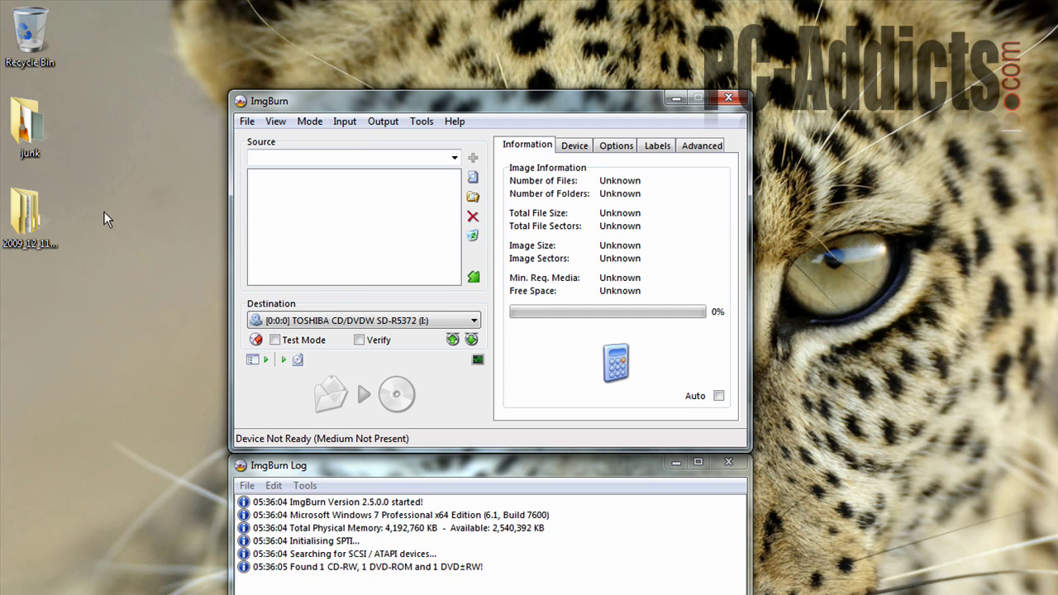
click(245, 121)
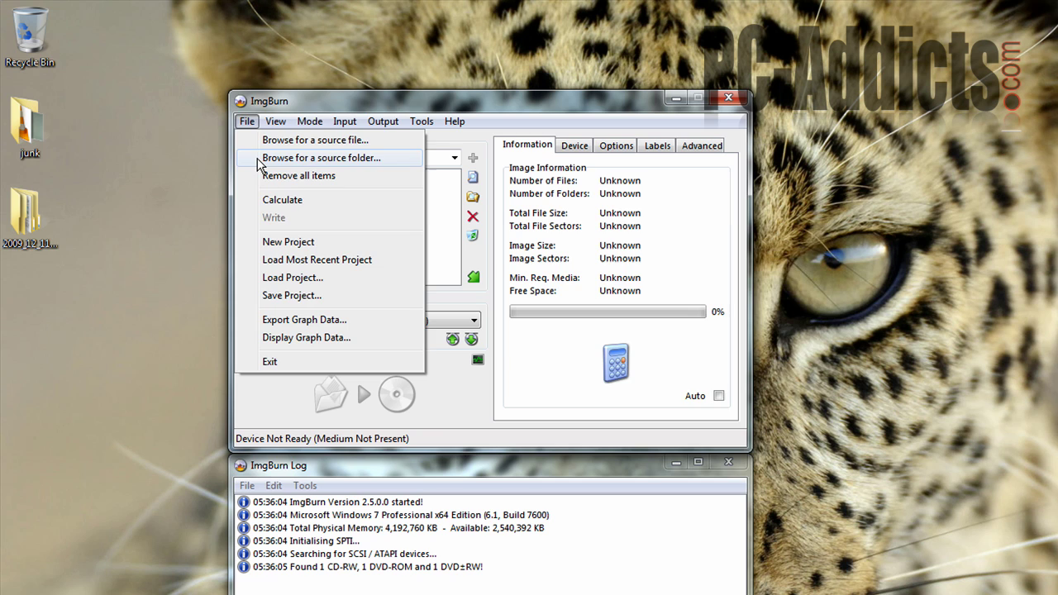
click(258, 157)
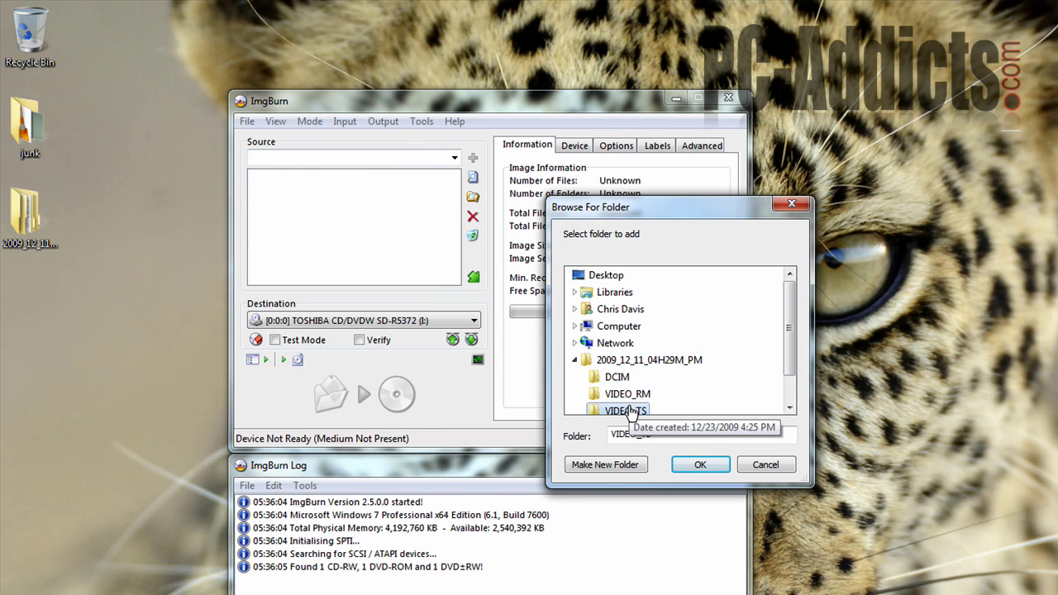
click(699, 465)
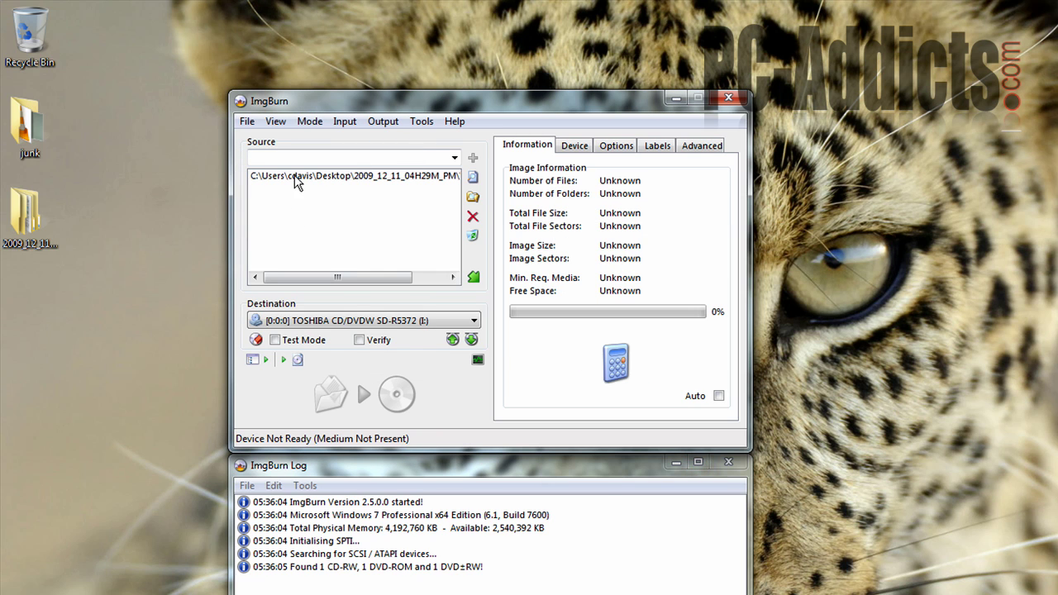
click(395, 180)
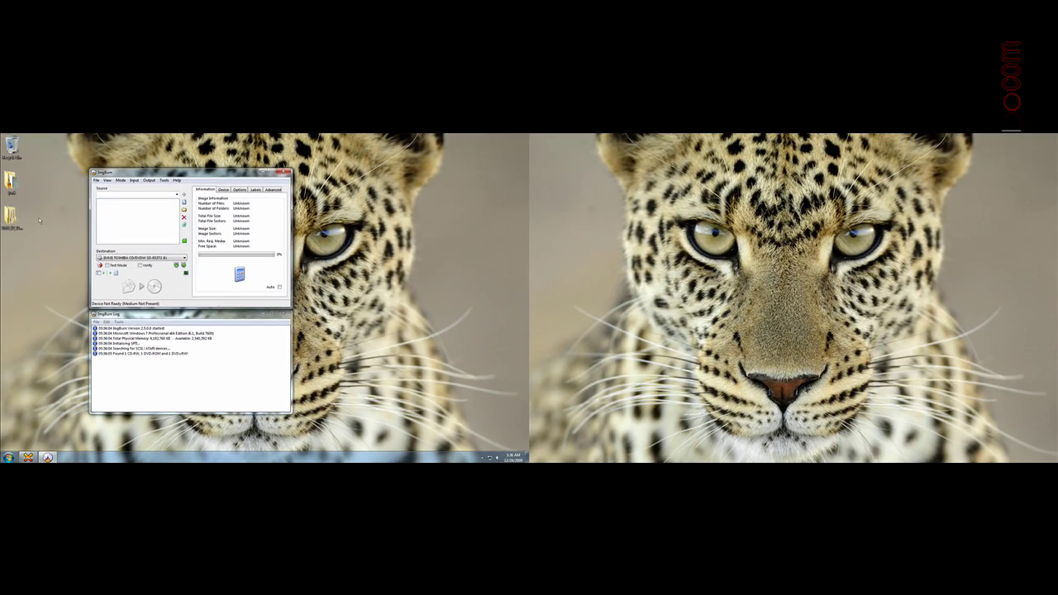
key(Delete)
Step: Drag all seven VIDEO_TS files from Explorer into ImgBurn's Source list
double_click(17, 215)
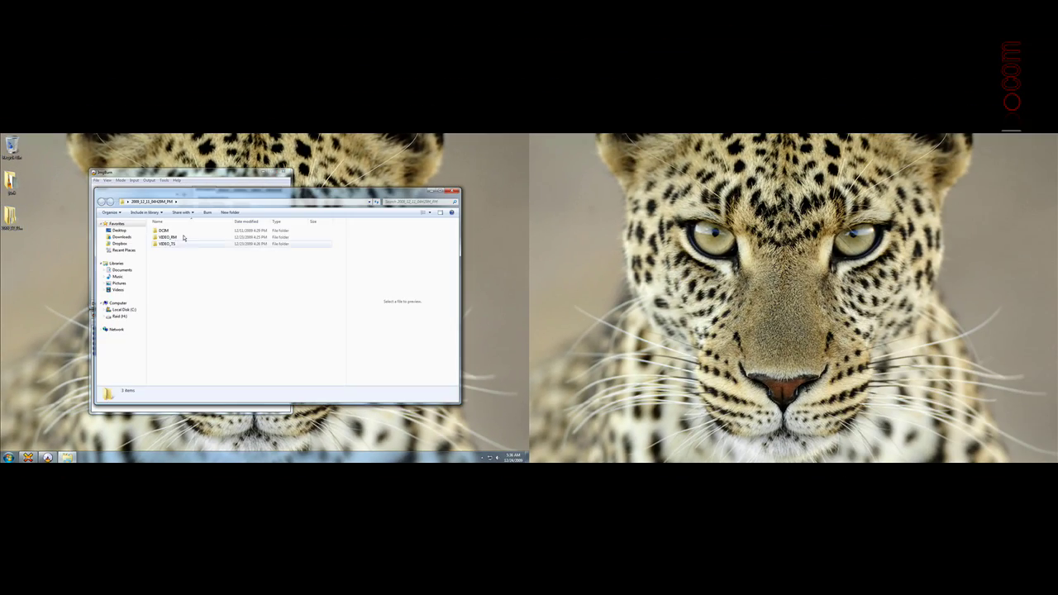
double_click(169, 239)
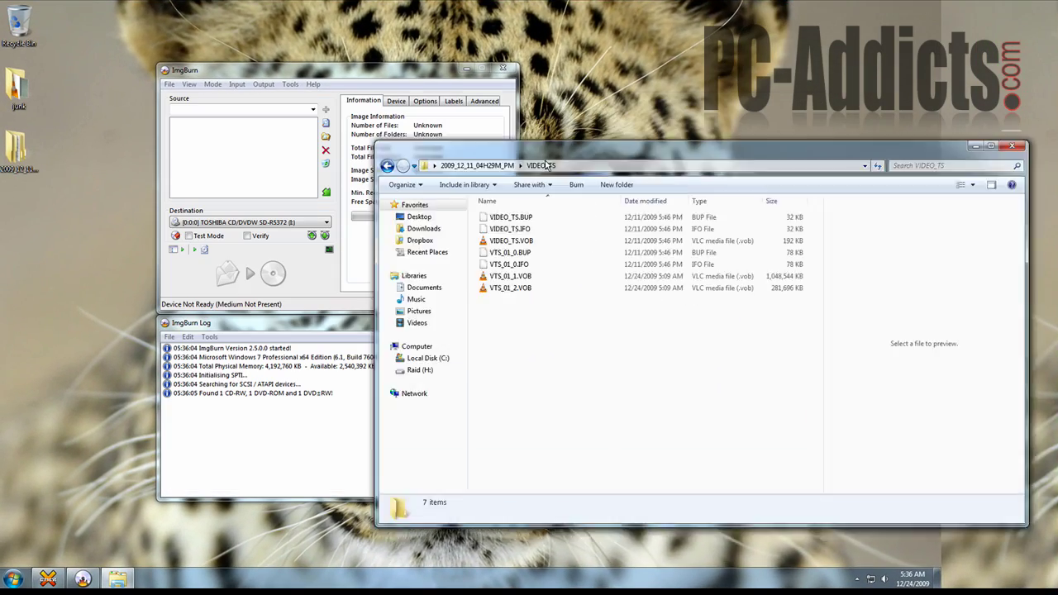
drag(552, 354, 242, 132)
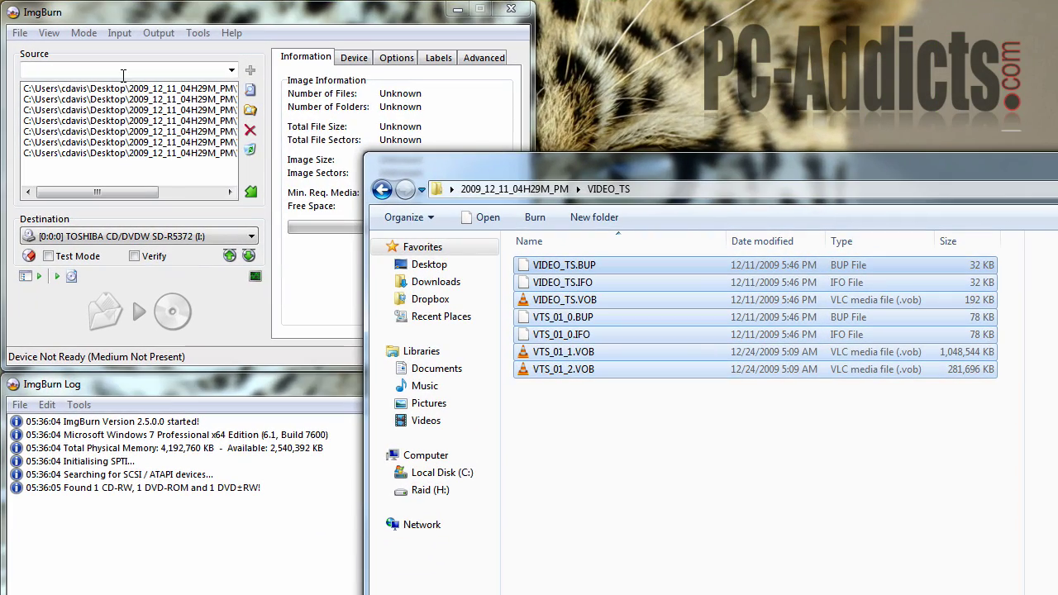
drag(115, 191, 136, 204)
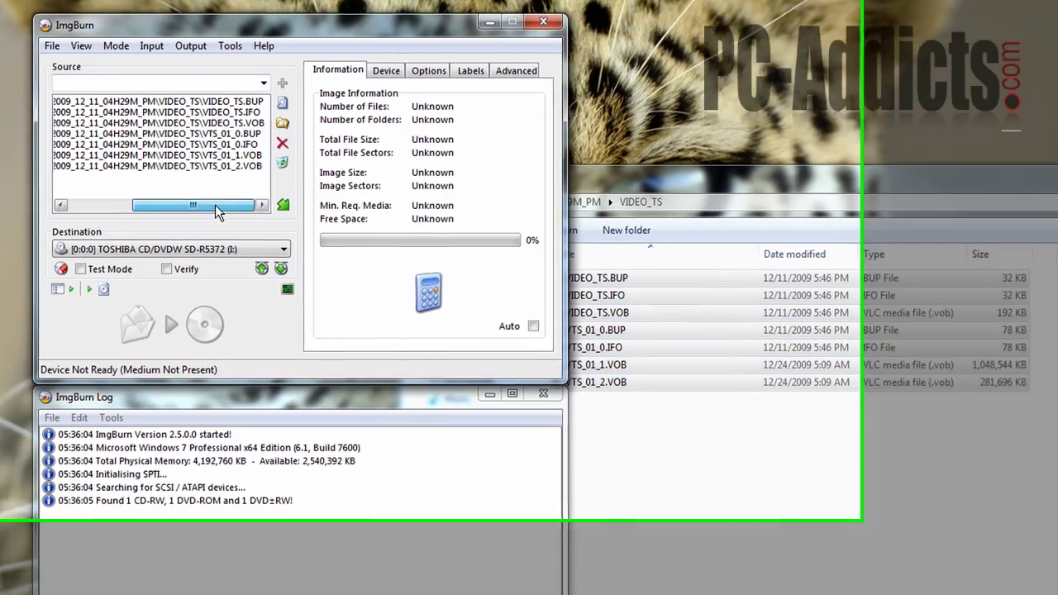
Step: Keep the TOSHIBA DVD drive as destination, then close ImgBurn
click(132, 250)
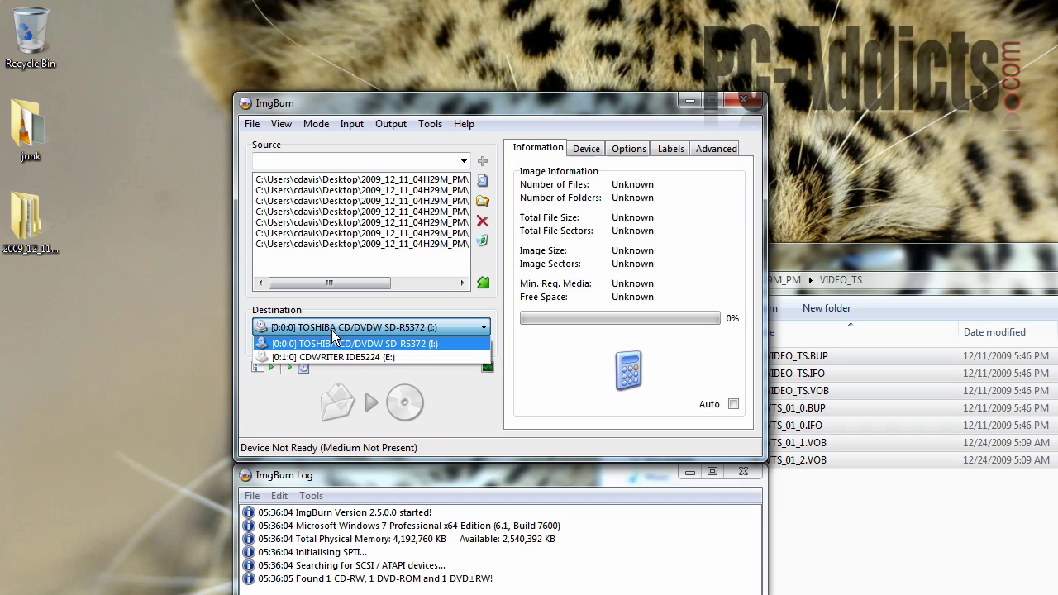
click(331, 343)
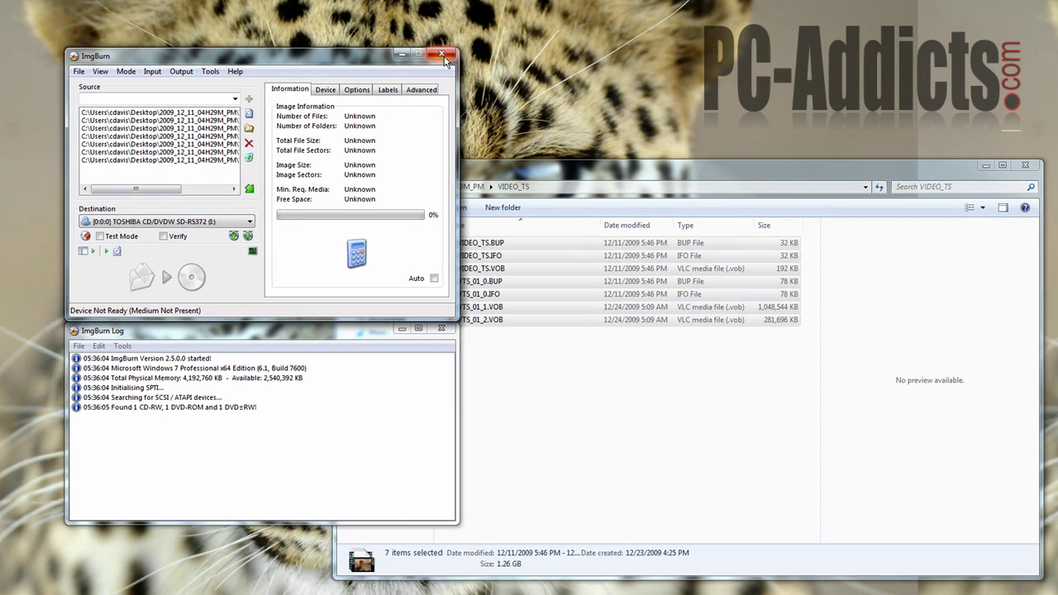
click(443, 57)
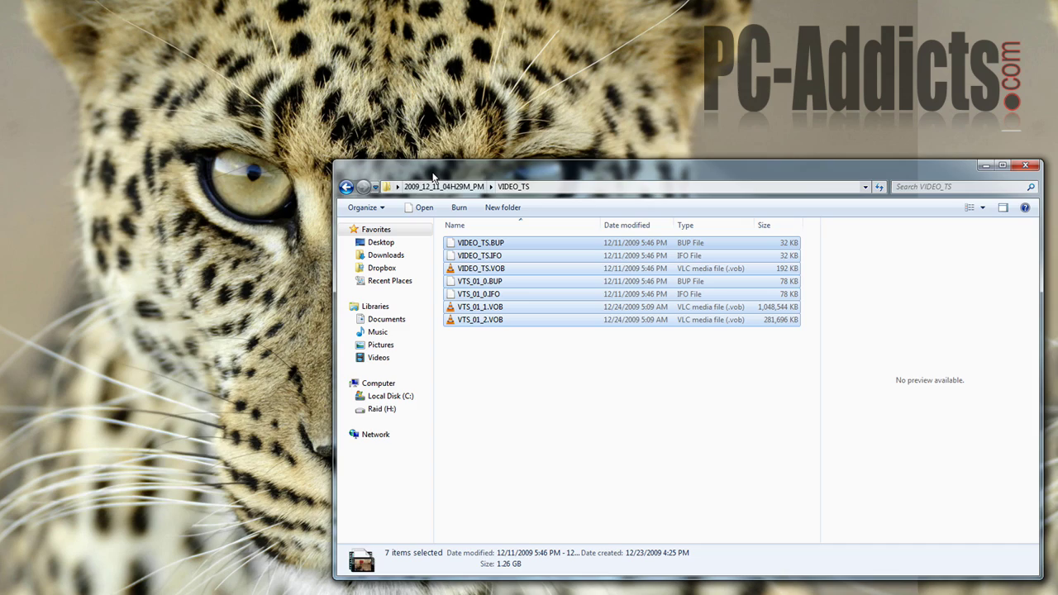
Step: Drag the VIDEO_TS Explorer window up toward the upper-left corner
drag(434, 171, 173, 94)
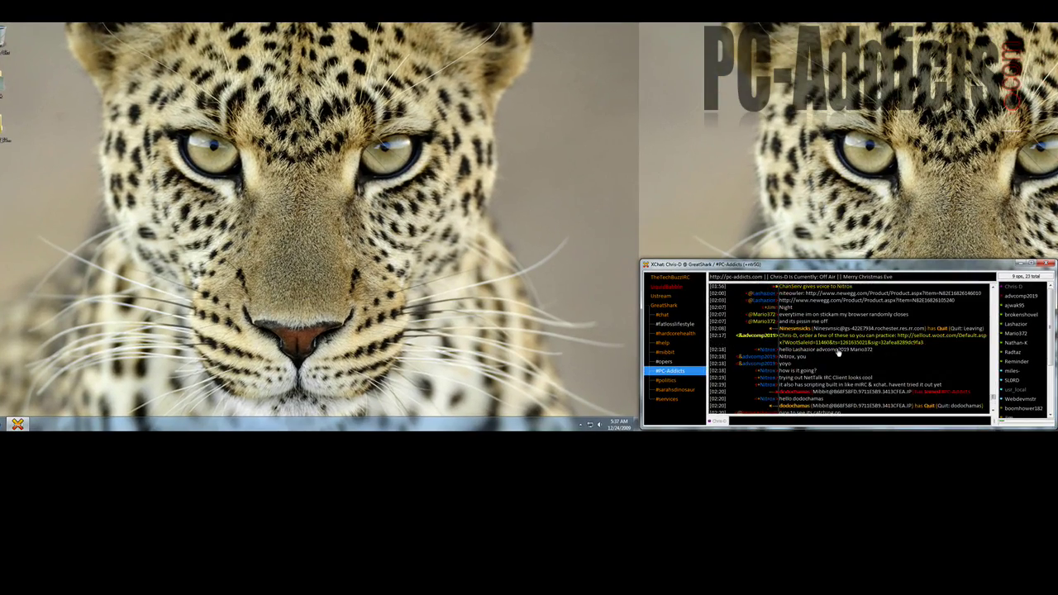
scroll(819, 352, up, 5)
scroll(788, 319, up, 7)
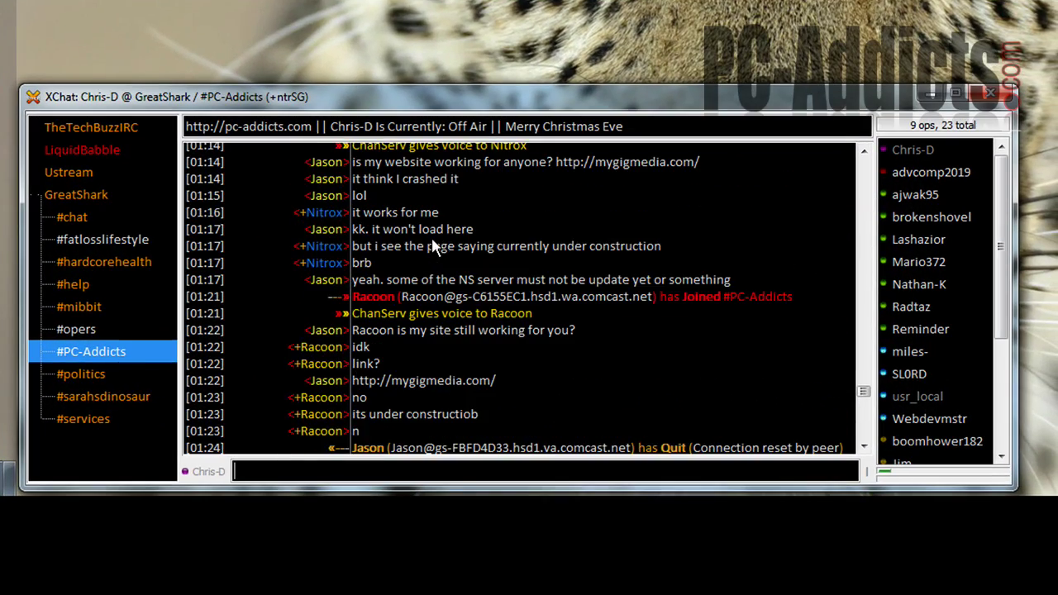
scroll(430, 240, up, 10)
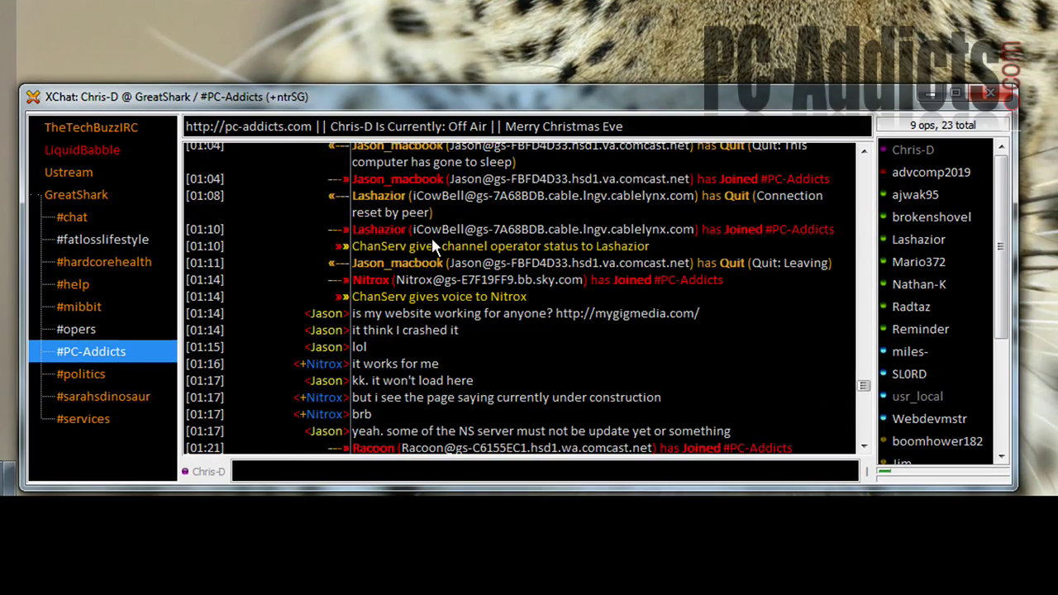
scroll(431, 241, up, 4)
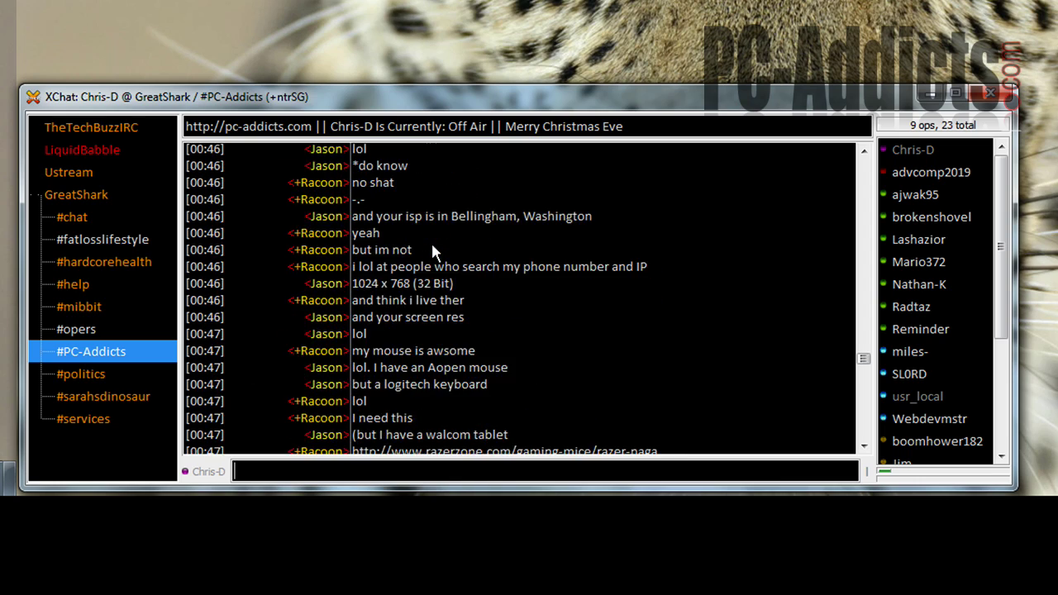
scroll(431, 241, down, 1)
scroll(430, 240, down, 6)
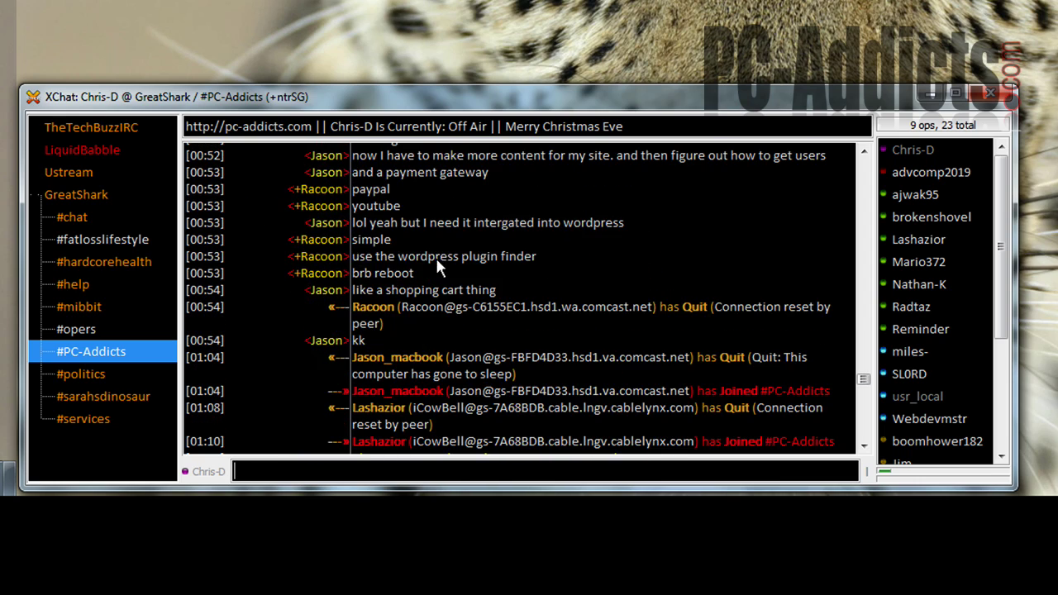
scroll(436, 261, down, 20)
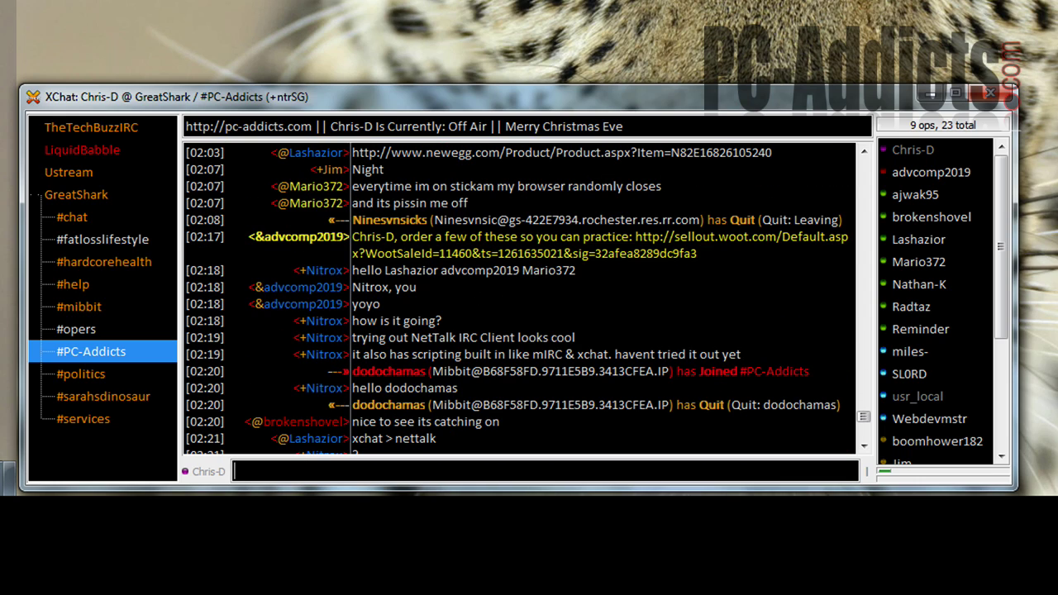